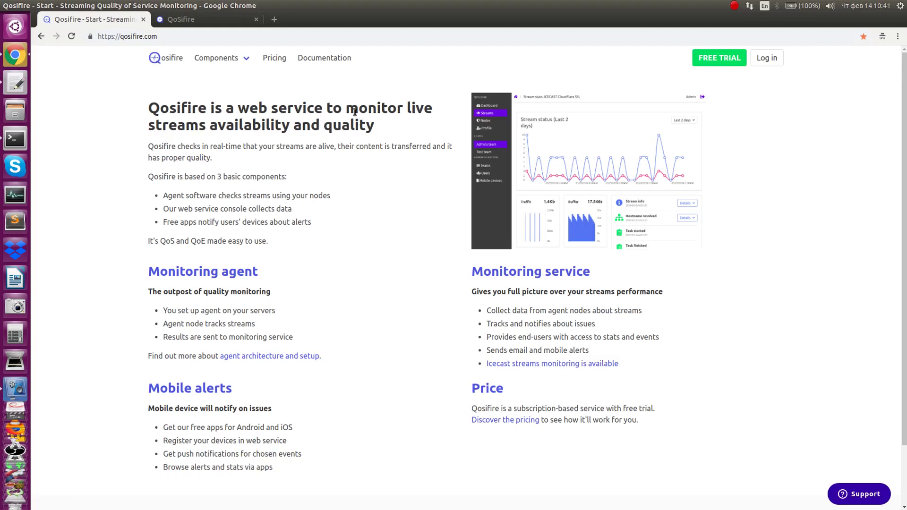
# Step: Start signing up for a Qosifire free trial account
pyautogui.click(727, 57)
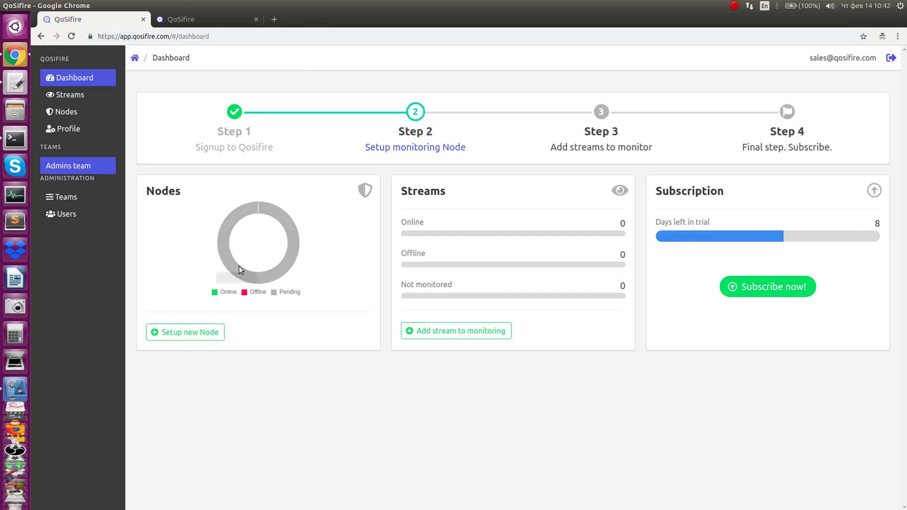
# Step: Go to new node setup and open the 'Installing Qosifire agent on Ubuntu' article
pyautogui.click(180, 333)
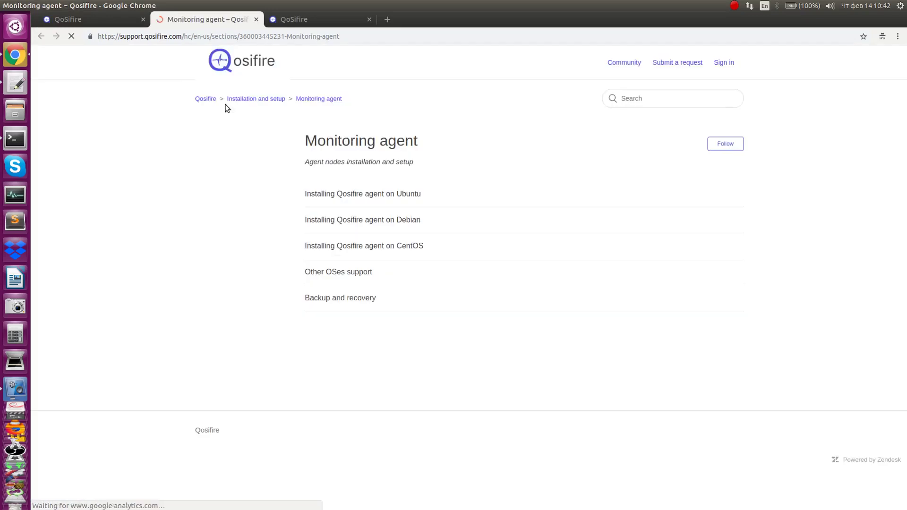
pyautogui.click(346, 195)
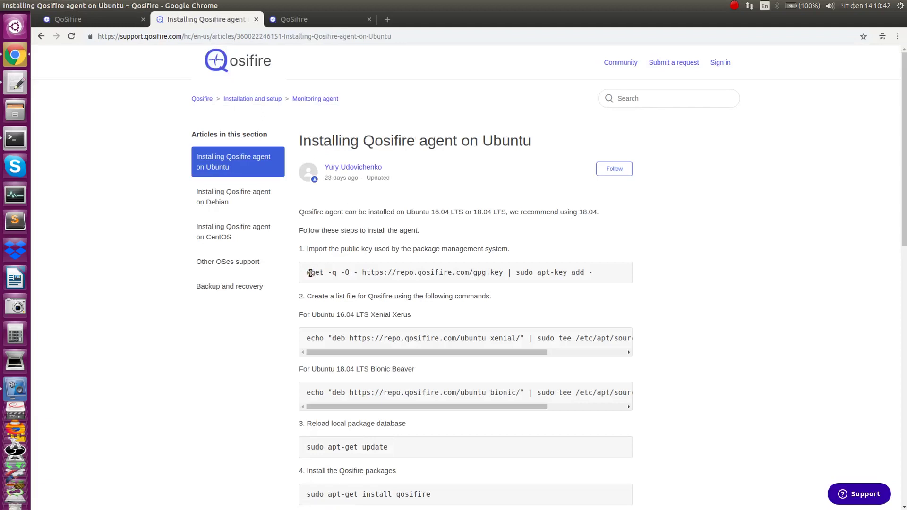
# Step: Import the Qosifire repository GPG key in Terminal using the article's wget command
pyautogui.moveTo(307, 273); pyautogui.dragTo(582, 285)
pyautogui.rightClick(588, 273)
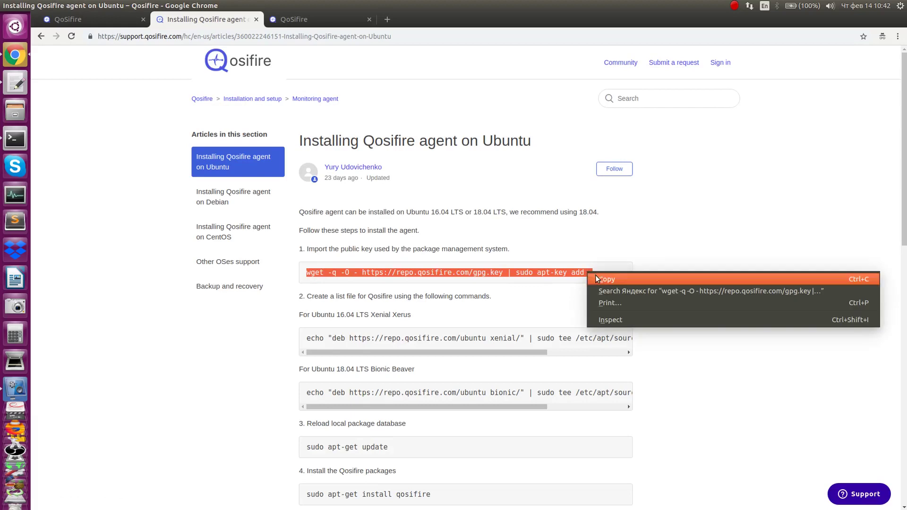
pyautogui.click(597, 275)
pyautogui.hotkey('alt', 'Tab')
pyautogui.hotkey('alt', 'Tab')
pyautogui.hotkey('alt', 'Tab')
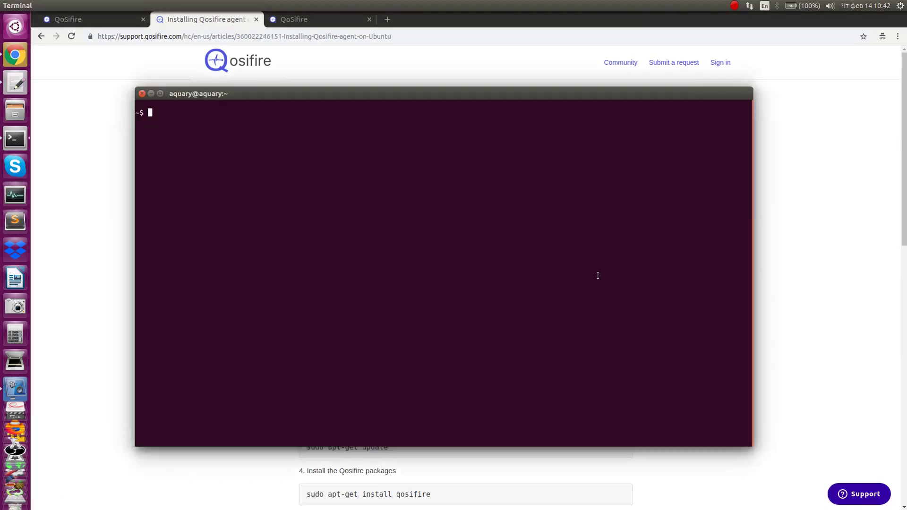
pyautogui.hotkey('ctrl', 'shift', 'v')
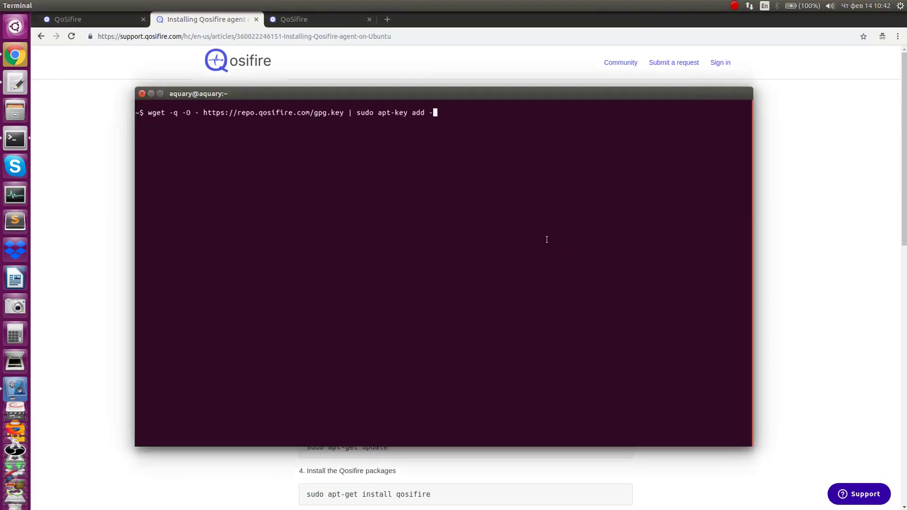
pyautogui.press('Return')
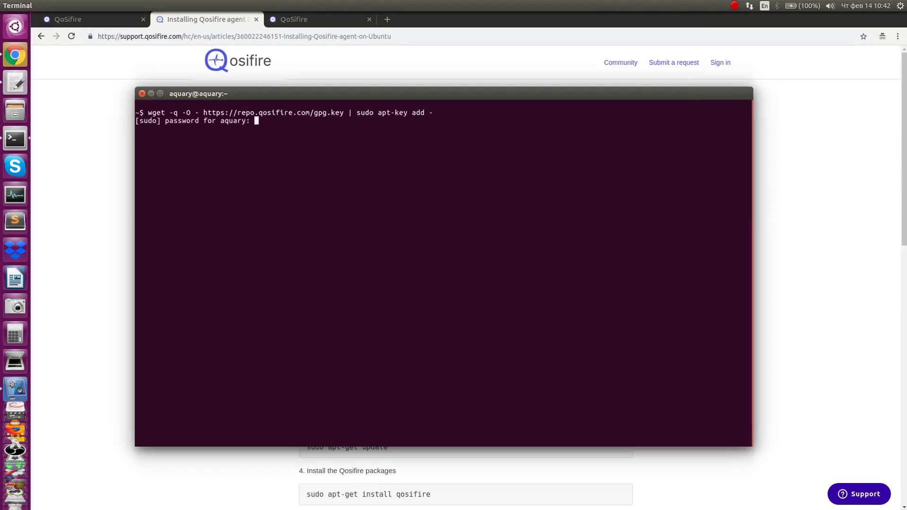
pyautogui.press('Return')
# Step: Add the xenial Qosifire repository line to /etc/apt/sources.list.d/qosifire.list
pyautogui.hotkey('alt', 'Tab')
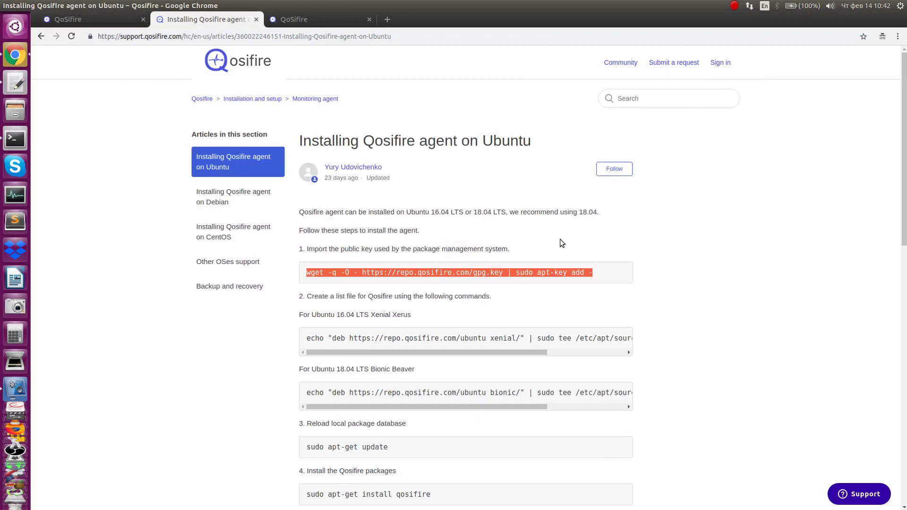
pyautogui.moveTo(311, 336); pyautogui.dragTo(623, 339)
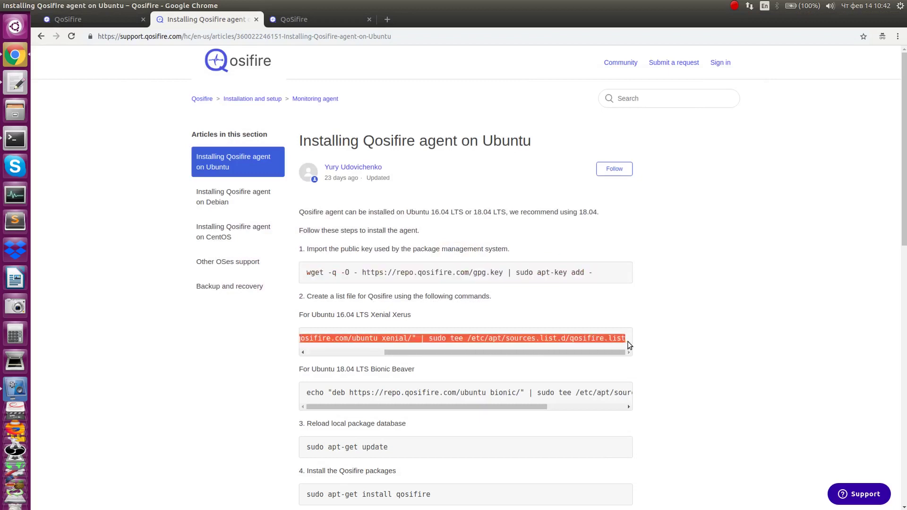
pyautogui.hotkey('alt', 'Tab')
pyautogui.hotkey('ctrl', 'shift', 'v')
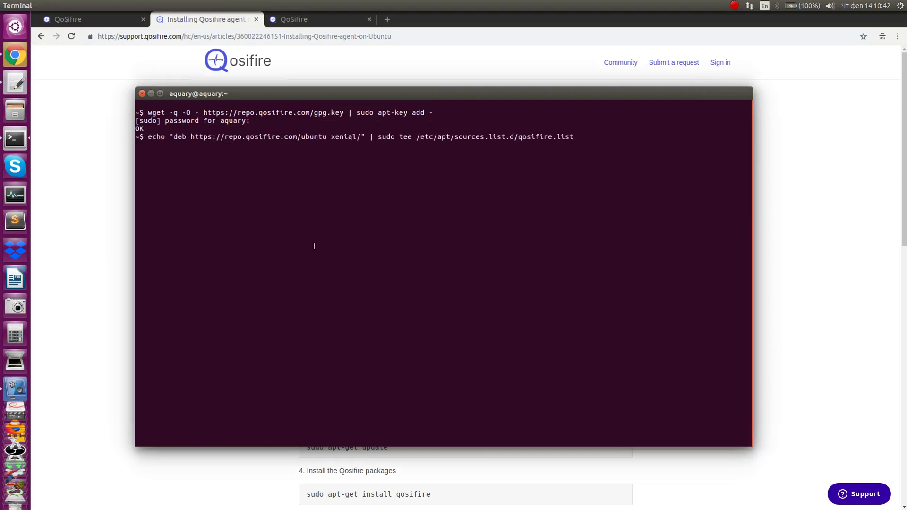
pyautogui.press('Return')
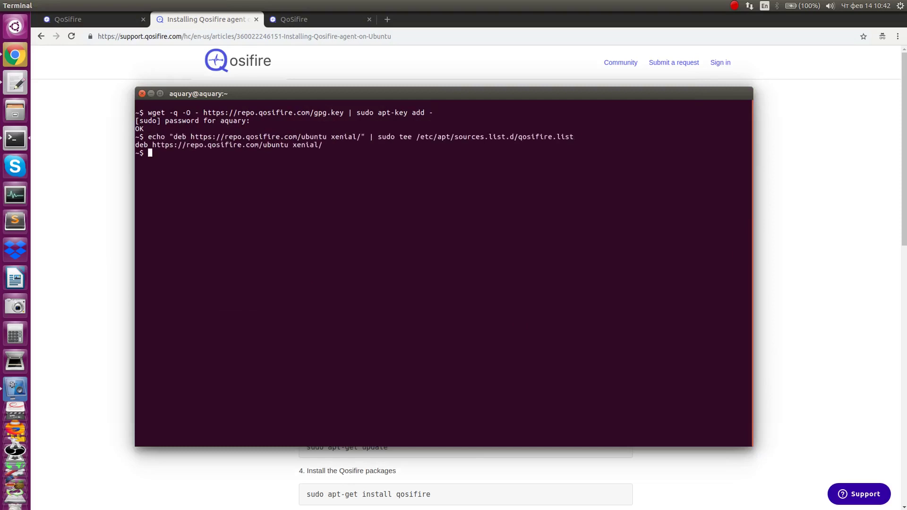
pyautogui.hotkey('alt', 'Tab')
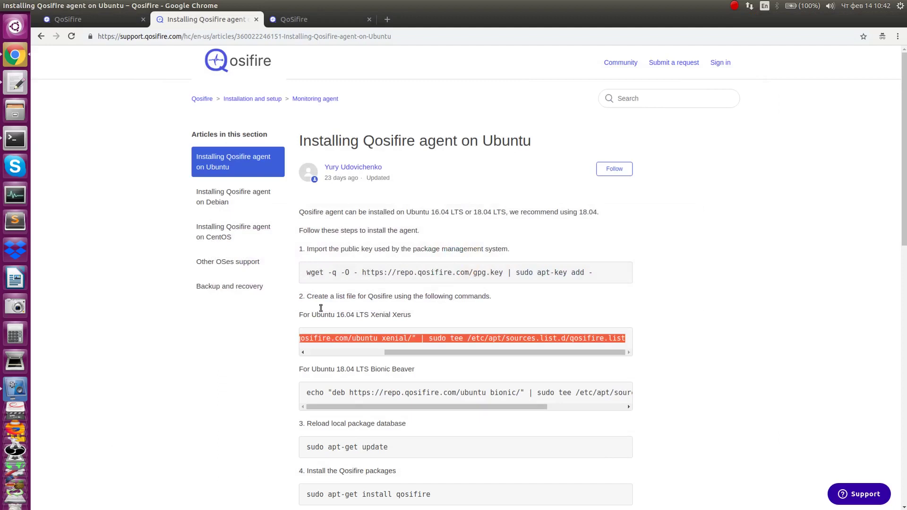
# Step: Run sudo apt-get update so the Qosifire xenial repository is fetched
pyautogui.scroll(-5, 406, 314)
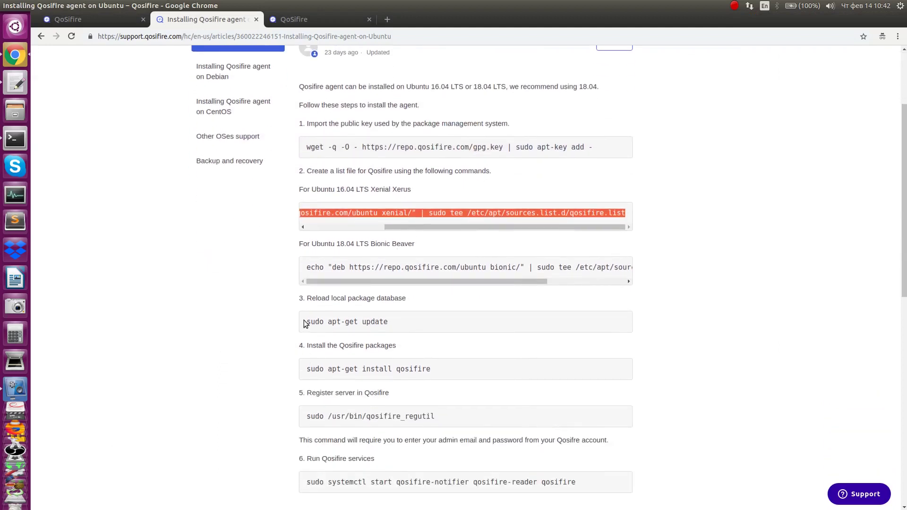
pyautogui.moveTo(309, 322); pyautogui.dragTo(385, 322)
pyautogui.hotkey('alt', 'Tab')
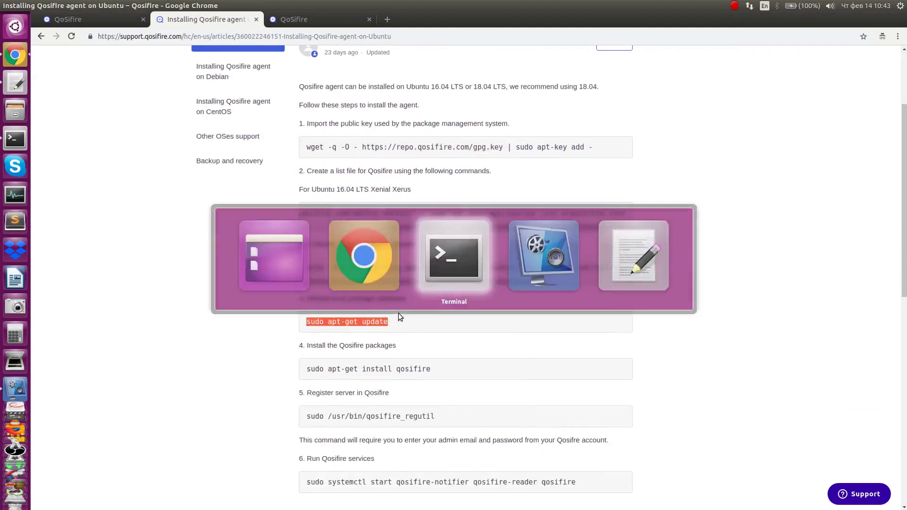
pyautogui.middleClick(391, 305)
pyautogui.press('Return')
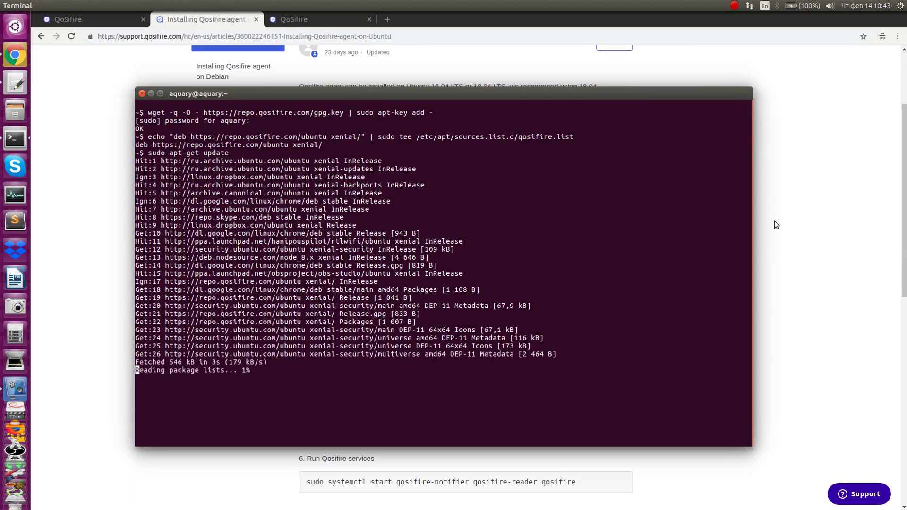
# Step: Install the qosifire package (1.0.0-5) with sudo apt-get install qosifire
pyautogui.click(791, 260)
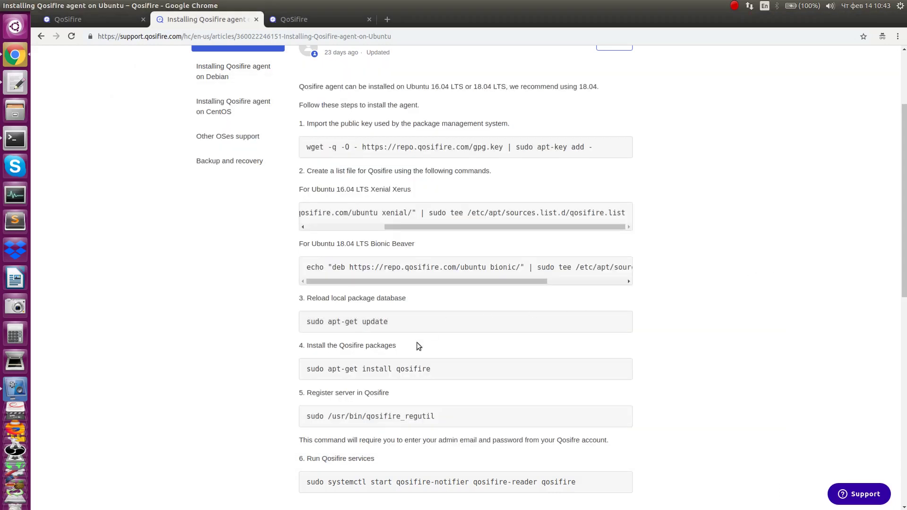
pyautogui.moveTo(440, 371); pyautogui.dragTo(305, 371)
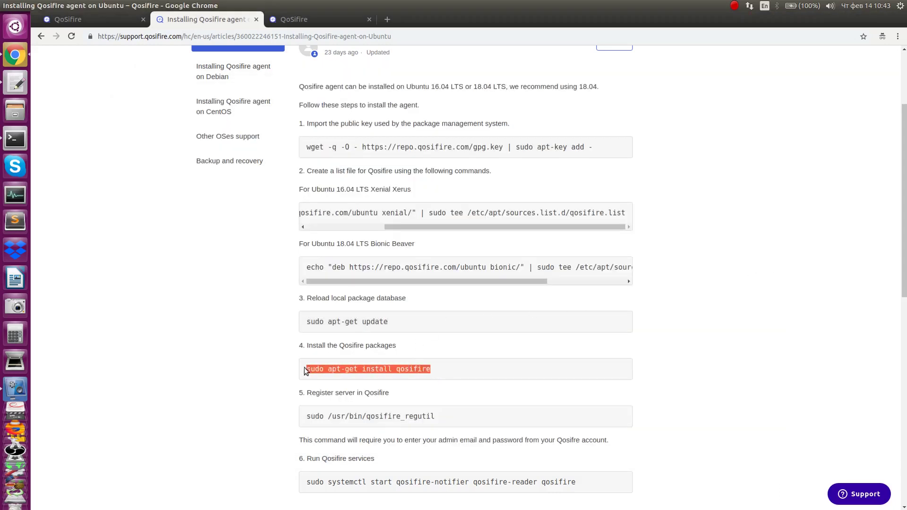
pyautogui.hotkey('alt', 'Tab')
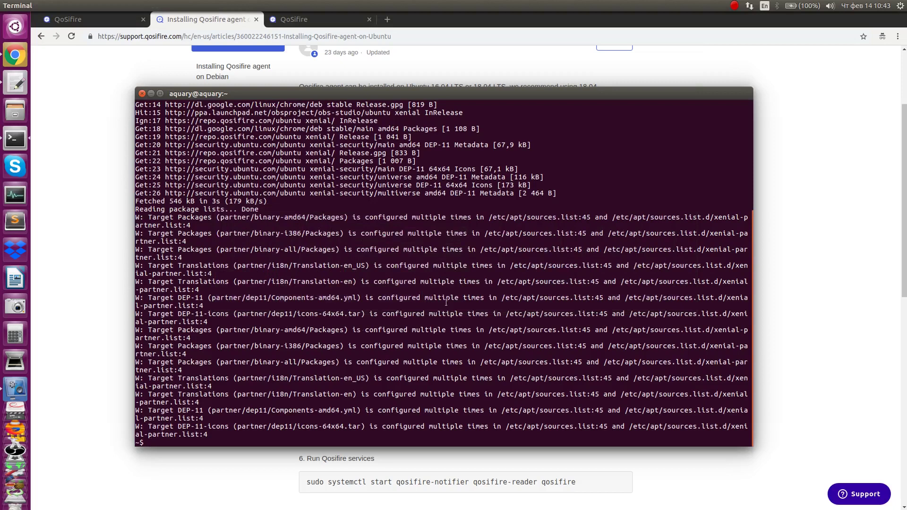
pyautogui.middleClick(454, 297)
pyautogui.press('Return')
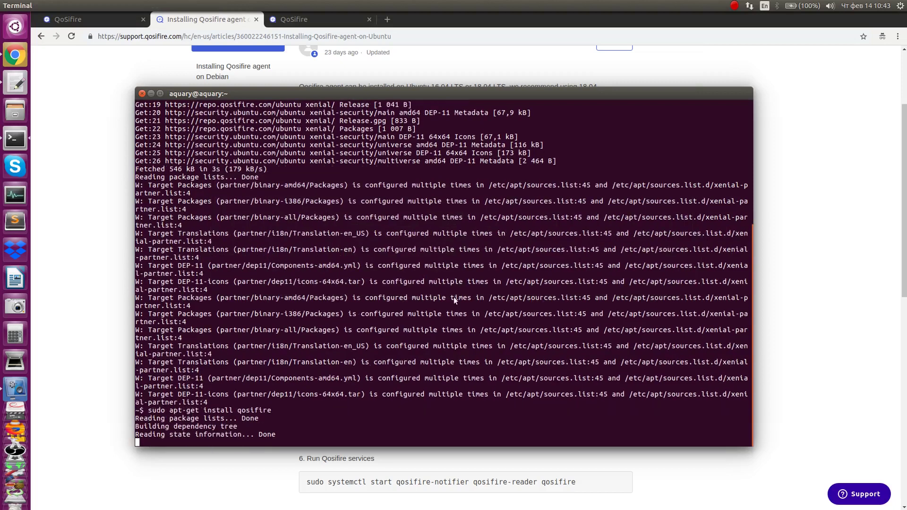
# Step: Copy the server registration command from the article for use in Terminal
pyautogui.hotkey('alt', 'Tab')
pyautogui.moveTo(305, 417); pyautogui.dragTo(441, 415)
pyautogui.hotkey('alt', 'Tab')
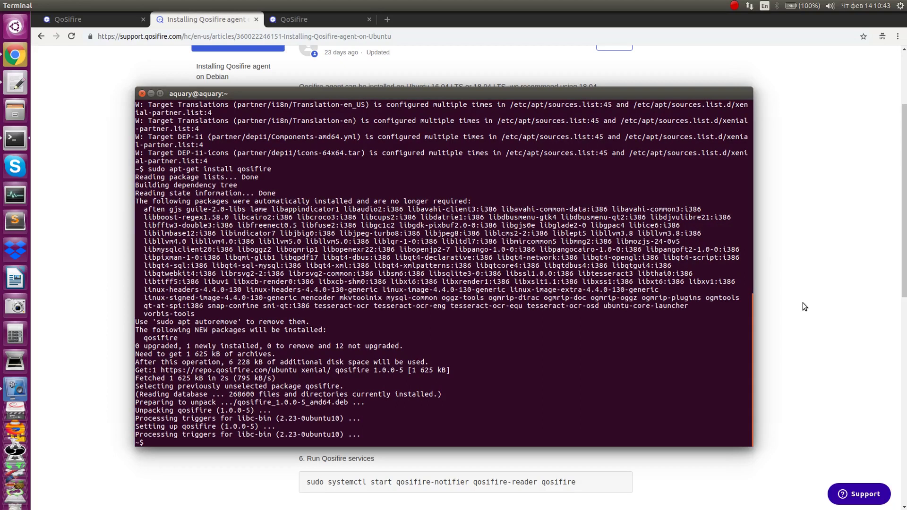
# Step: Run the registration utility and register the server with the admin account e-mail and password
pyautogui.click(803, 304)
pyautogui.hotkey('alt', 'Tab')
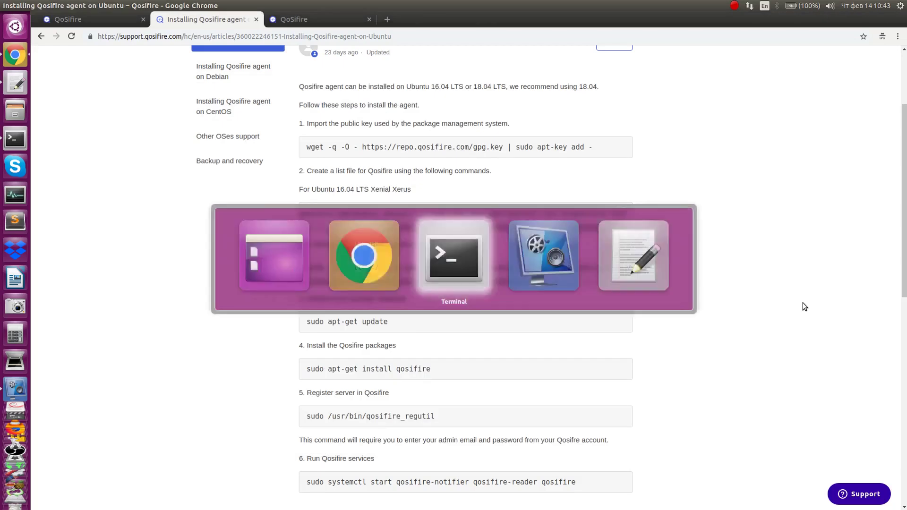
pyautogui.hotkey('ctrl', 'shift', 'v')
pyautogui.press('Return')
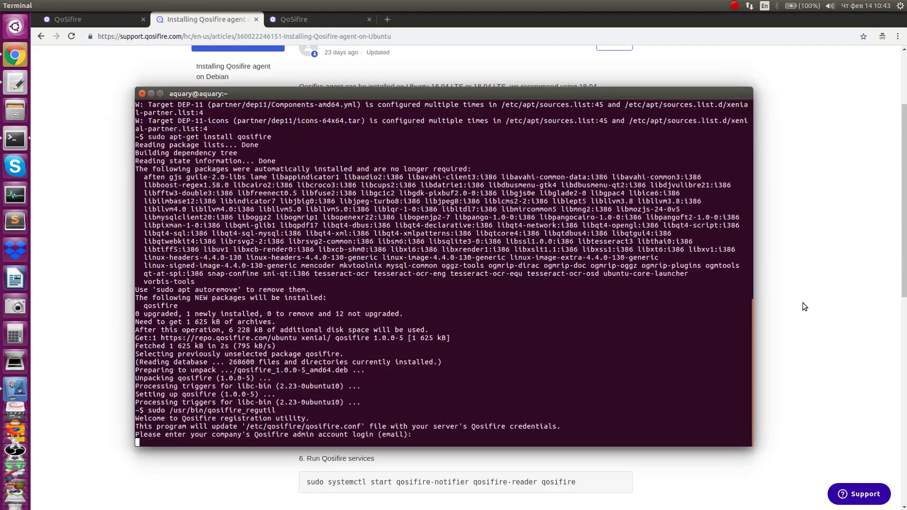
pyautogui.press('Return')
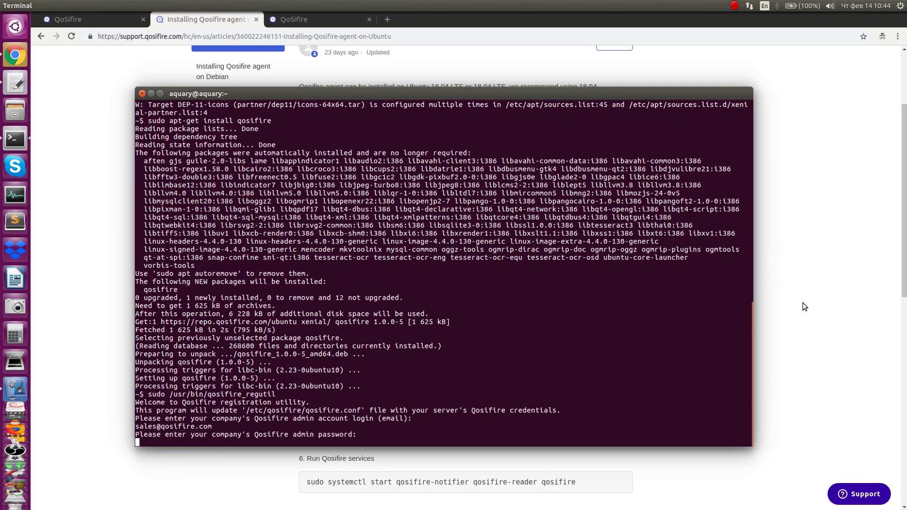
pyautogui.press('Return')
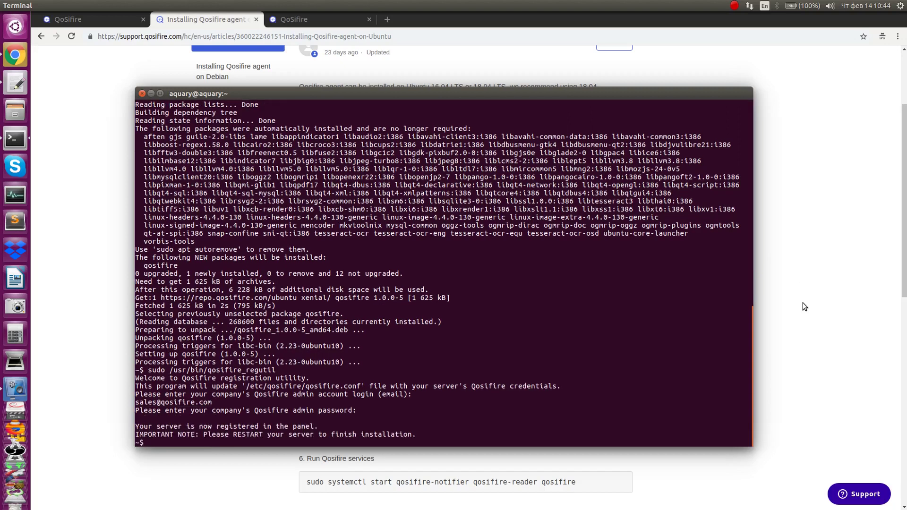
# Step: Start the qosifire-notifier, qosifire-reader and qosifire services with the article's systemctl command
pyautogui.click(803, 303)
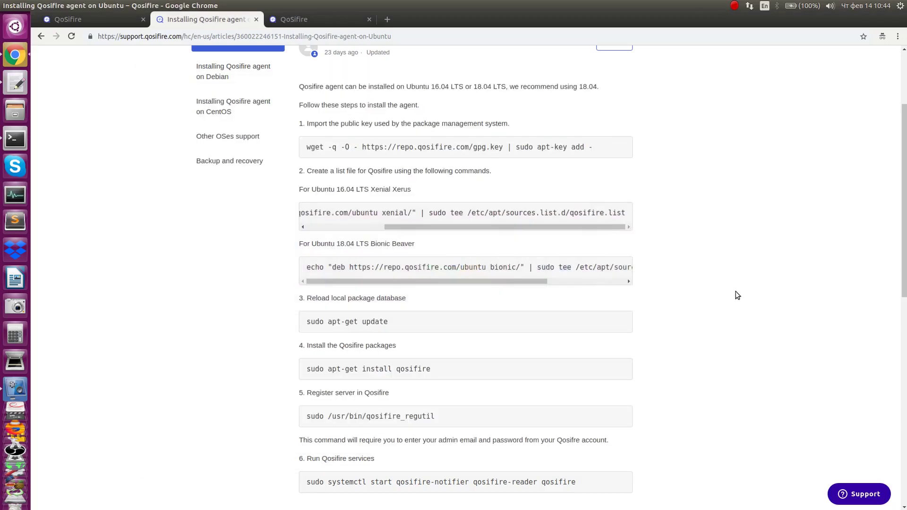
pyautogui.scroll(-4, 460, 415)
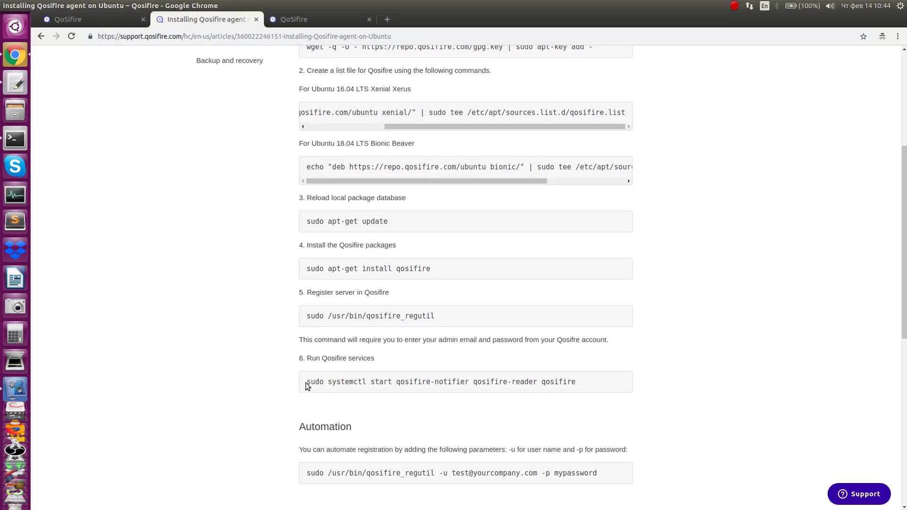
pyautogui.moveTo(308, 386); pyautogui.dragTo(600, 388)
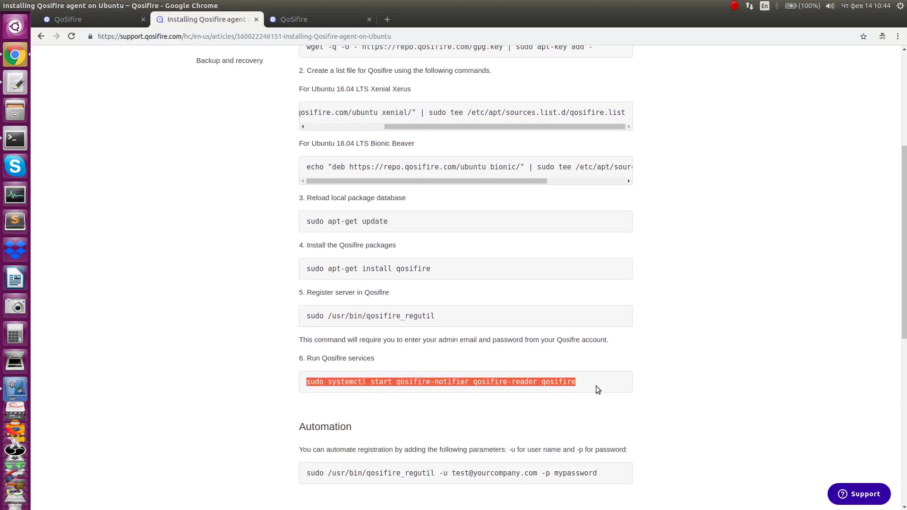
pyautogui.hotkey('ctrl', 'c')
pyautogui.hotkey('alt', 'Tab')
pyautogui.hotkey('ctrl', 'shift', 'v')
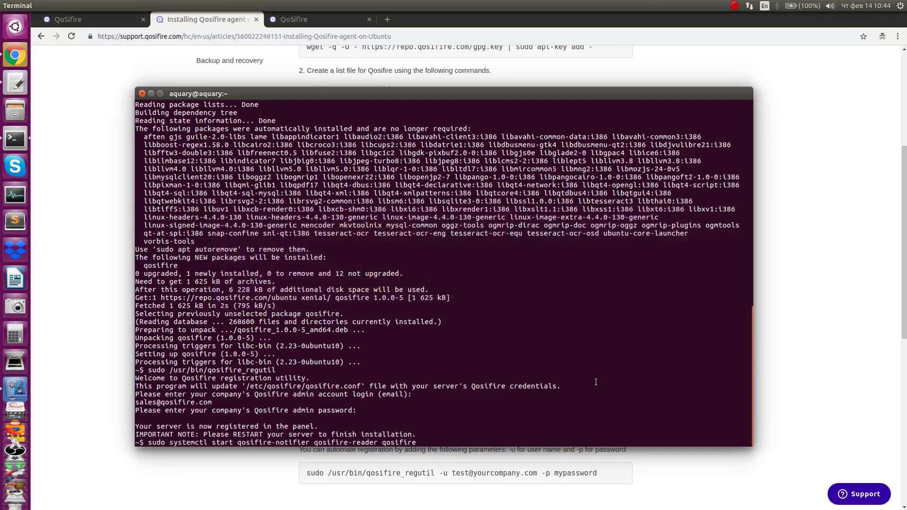
pyautogui.press('Return')
pyautogui.hotkey('alt', 'Tab')
pyautogui.hotkey('ctrl', '1')
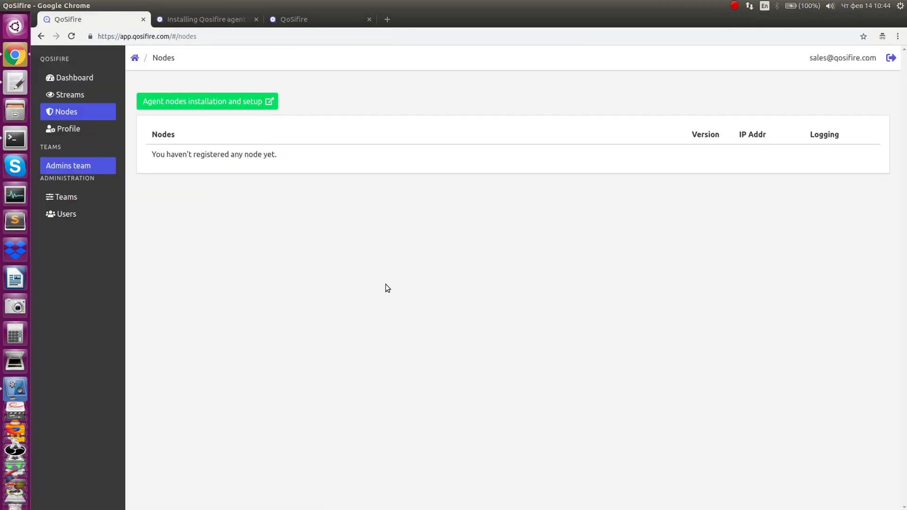
# Step: Reload the Nodes page to confirm aquary is online, then open Streams
pyautogui.press('F5')
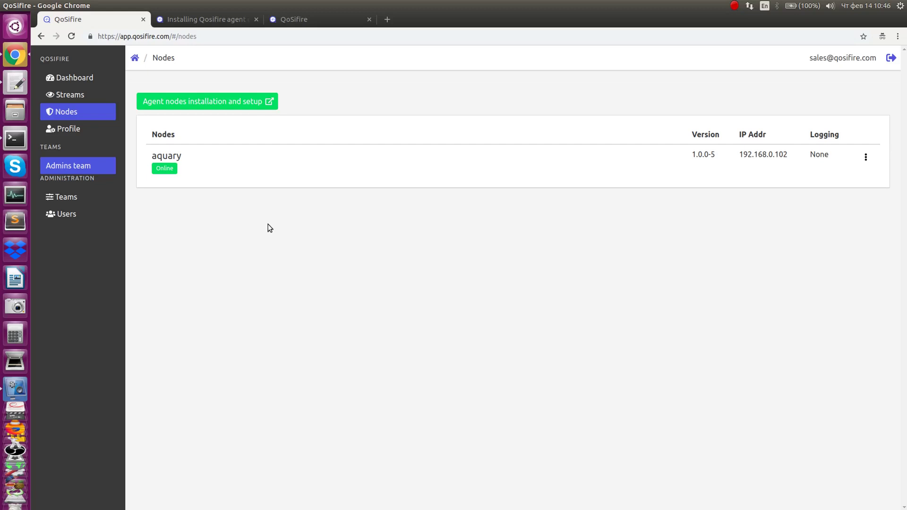
pyautogui.click(60, 95)
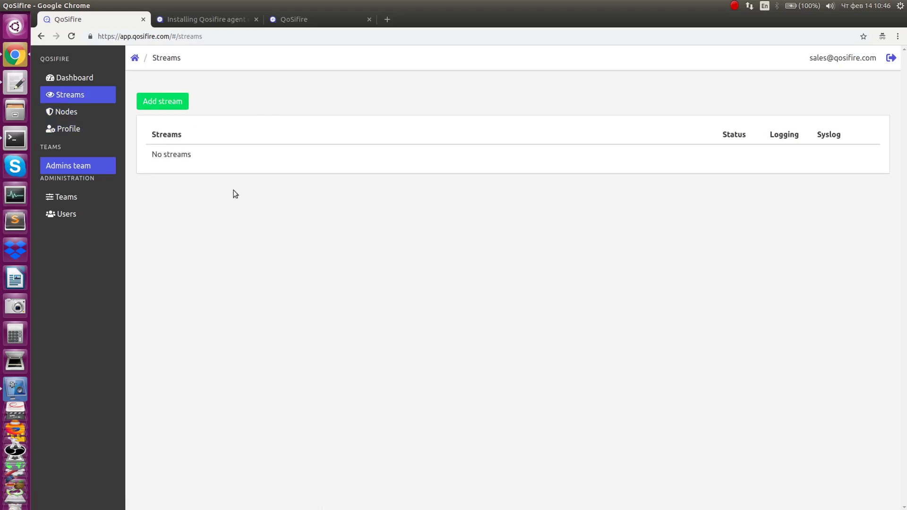
# Step: Add a new stream with the icecast.audio URL copied from gedit as Stream URL
pyautogui.click(169, 101)
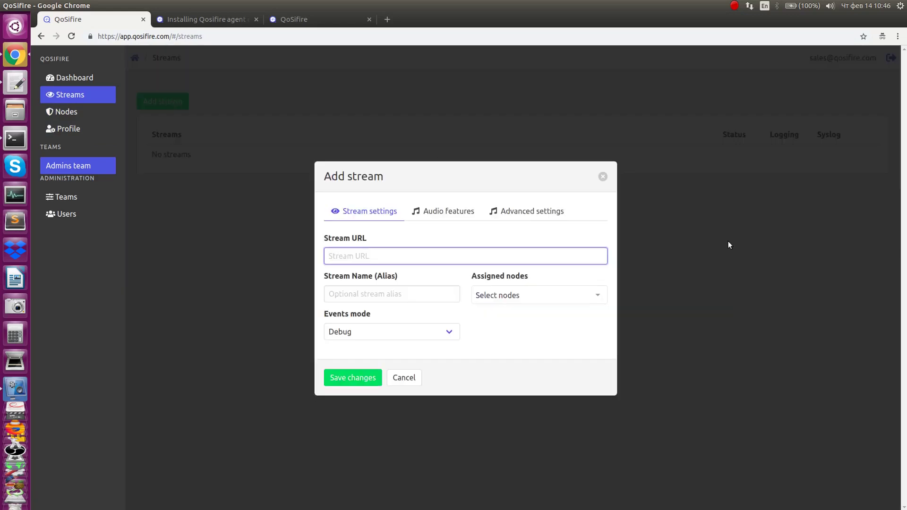
pyautogui.hotkey('alt', 'Tab')
pyautogui.hotkey('alt', 'Tab')
pyautogui.hotkey('alt', 'Tab')
pyautogui.hotkey('alt', 'Tab')
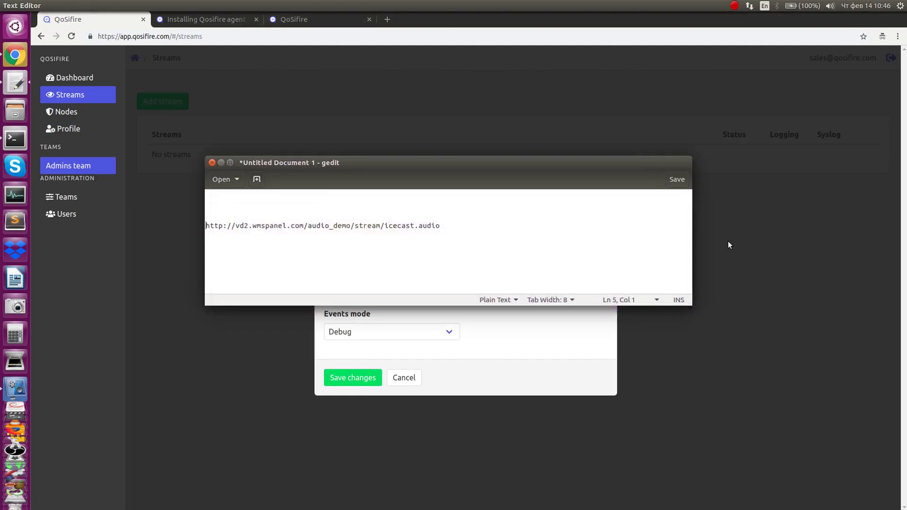
pyautogui.tripleClick(492, 226)
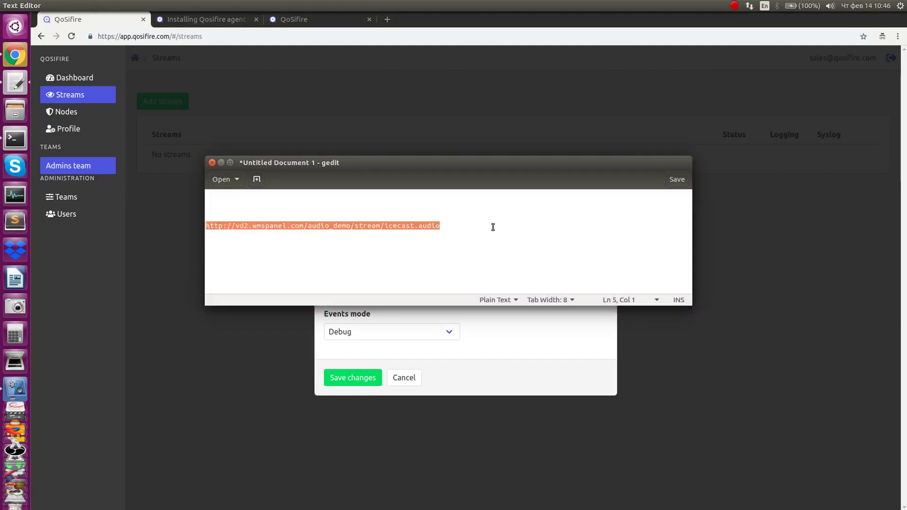
pyautogui.hotkey('ctrl', 'c')
pyautogui.hotkey('alt', 'Tab')
pyautogui.hotkey('ctrl', 'v')
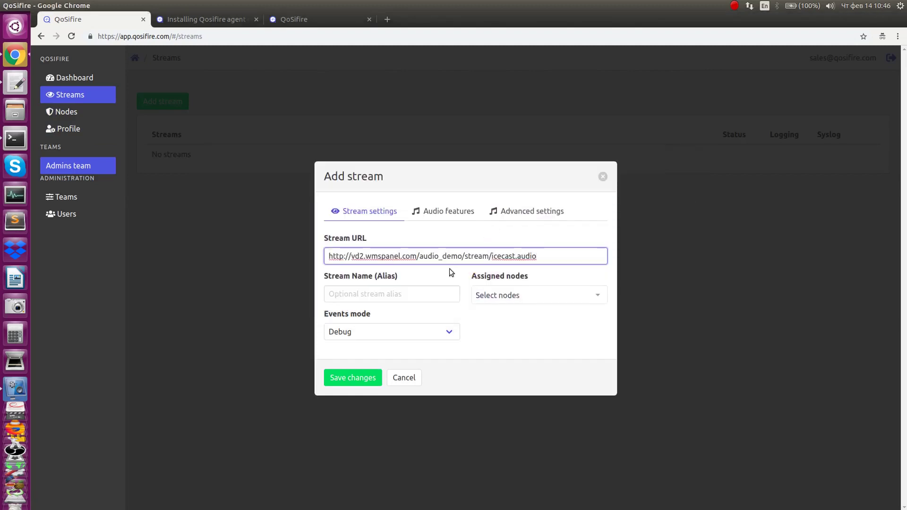
# Step: Give the stream the alias 'live radio' and assign it to the aquary node
pyautogui.click(397, 295)
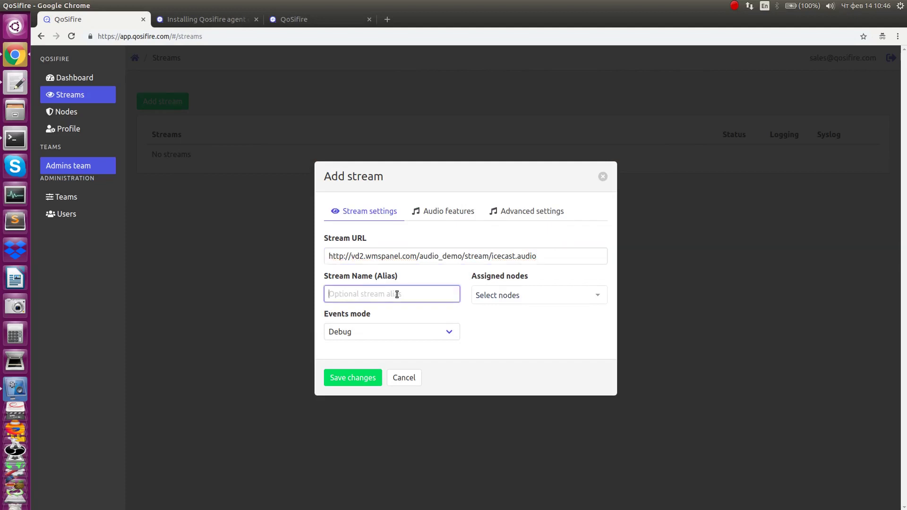
pyautogui.write('live radio')
pyautogui.click(595, 295)
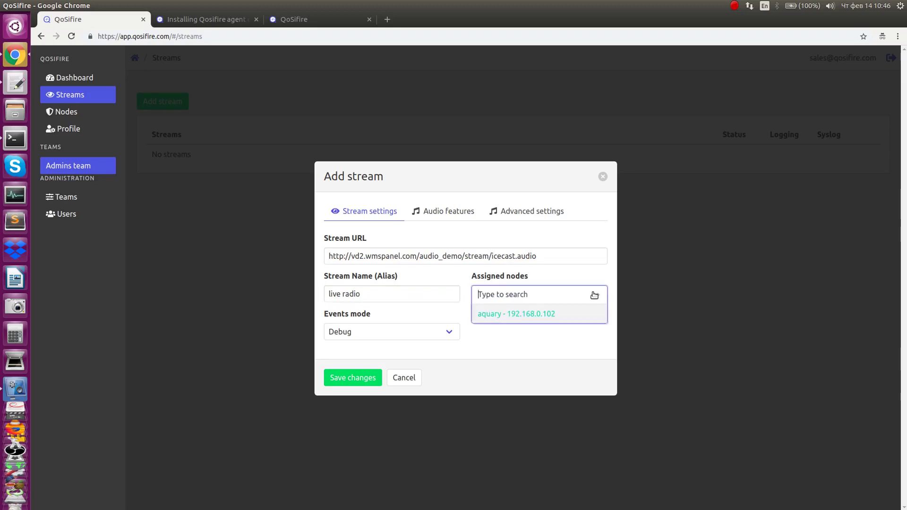
pyautogui.click(565, 315)
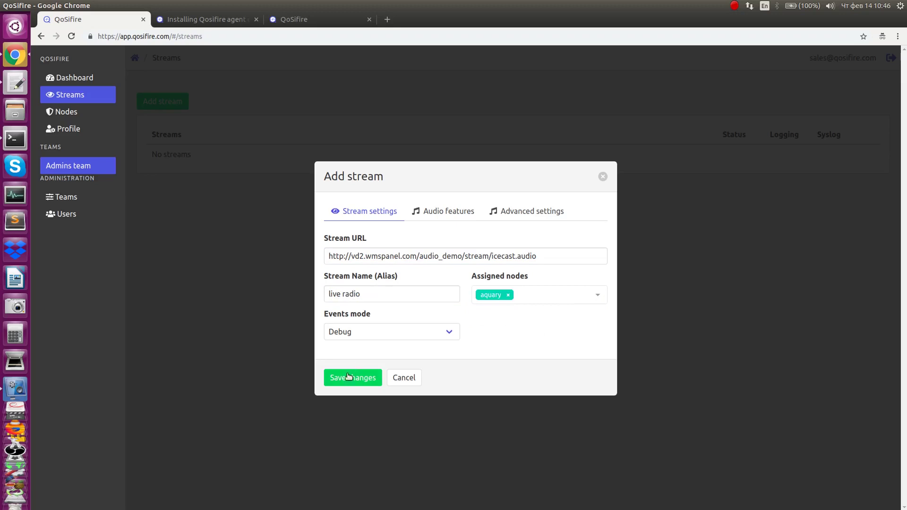
# Step: Check the Audio features and Advanced settings tabs, then save the live radio stream
pyautogui.click(447, 212)
pyautogui.click(510, 215)
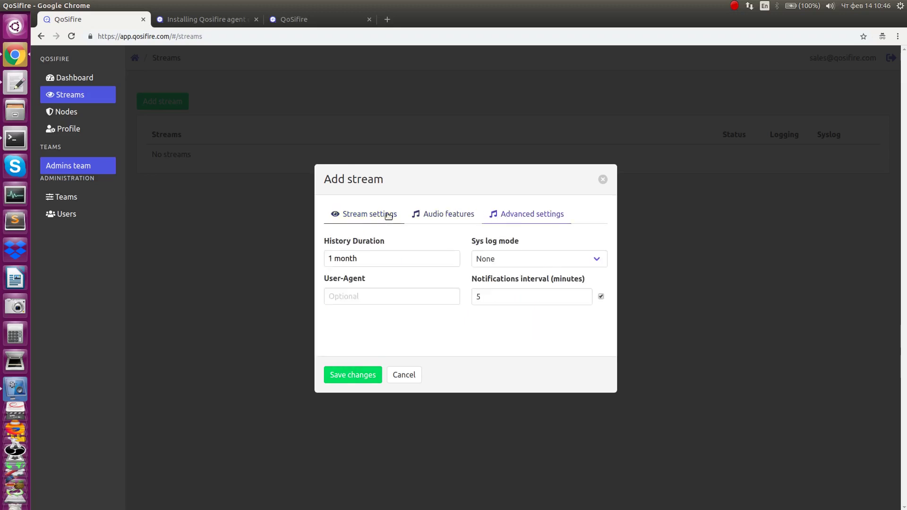
pyautogui.click(388, 217)
pyautogui.click(347, 381)
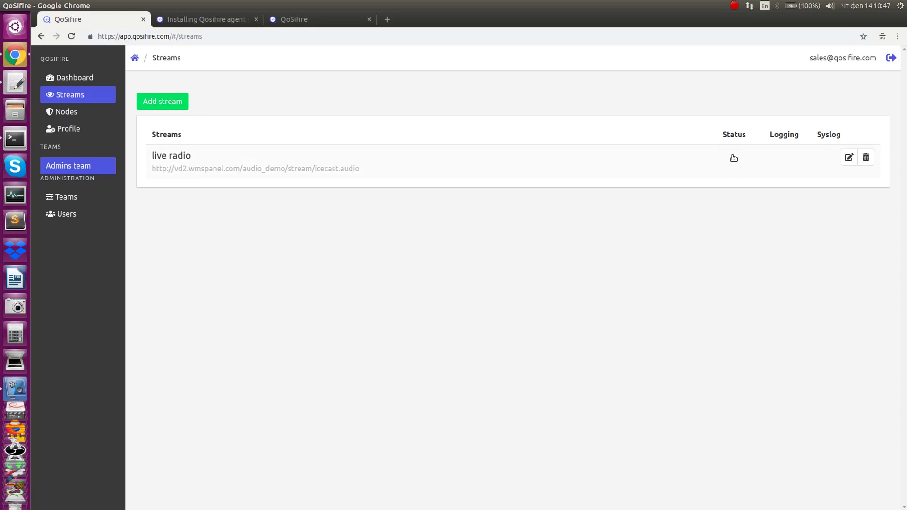
# Step: Open the live radio stream's status and view the Stream info and Hostname resolved details
pyautogui.click(156, 155)
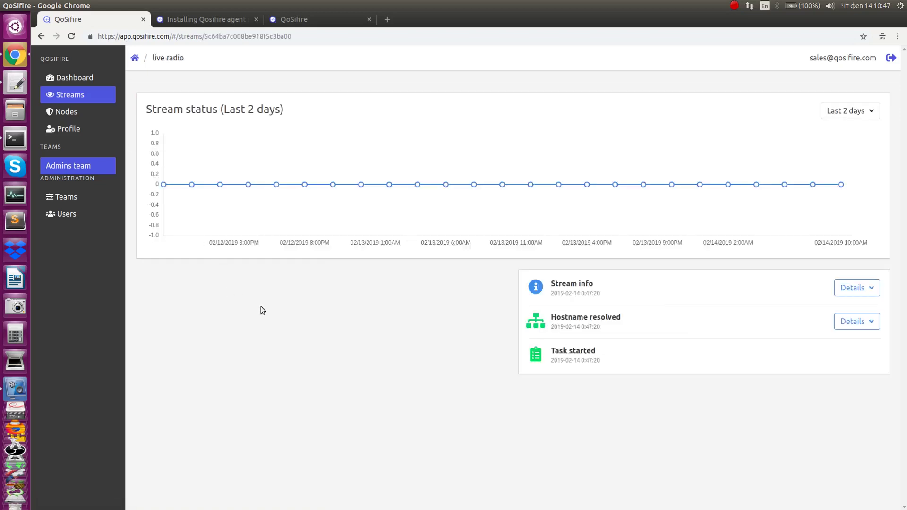
pyautogui.click(846, 289)
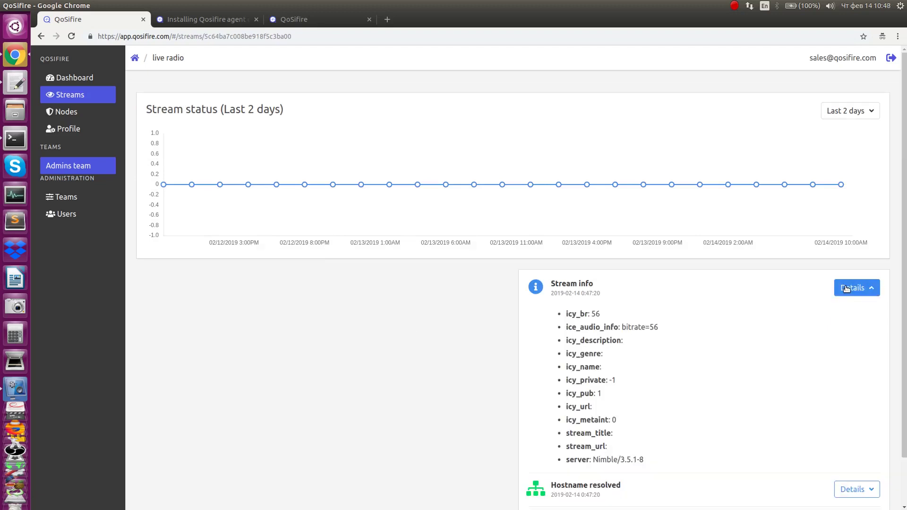
pyautogui.click(846, 289)
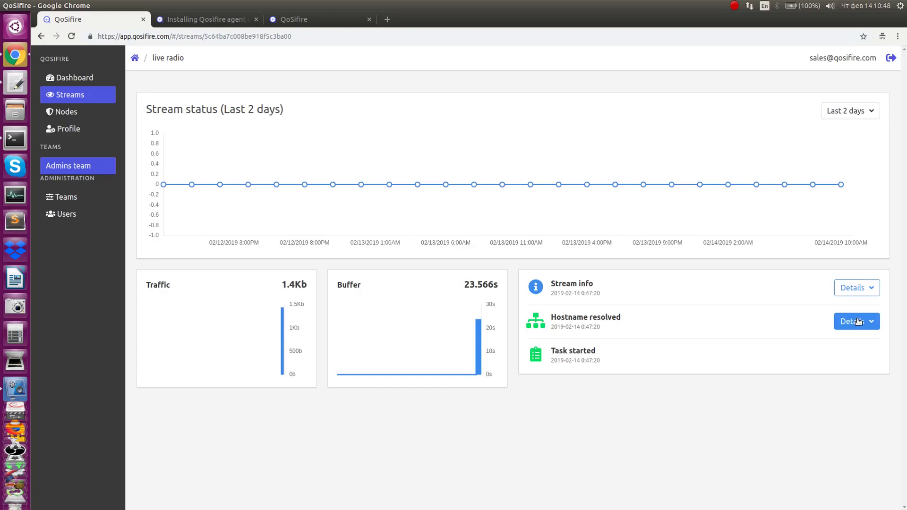
pyautogui.click(859, 321)
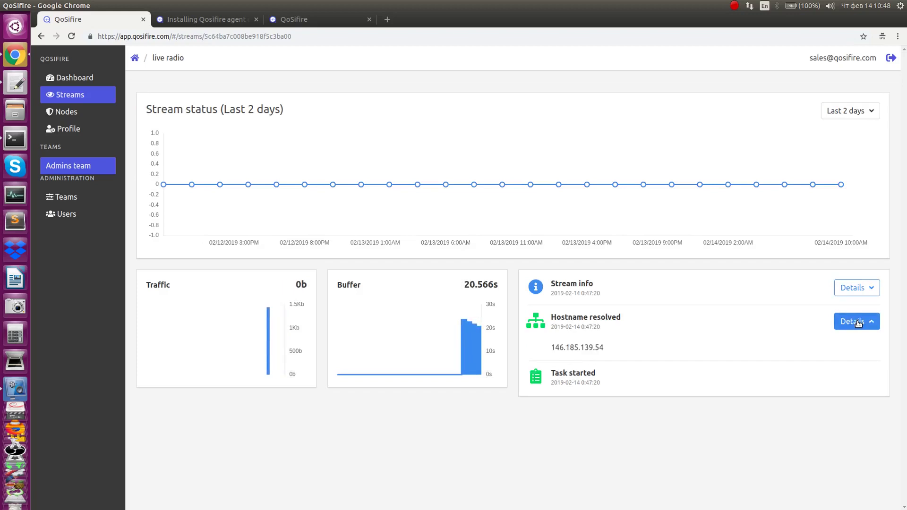
pyautogui.click(859, 323)
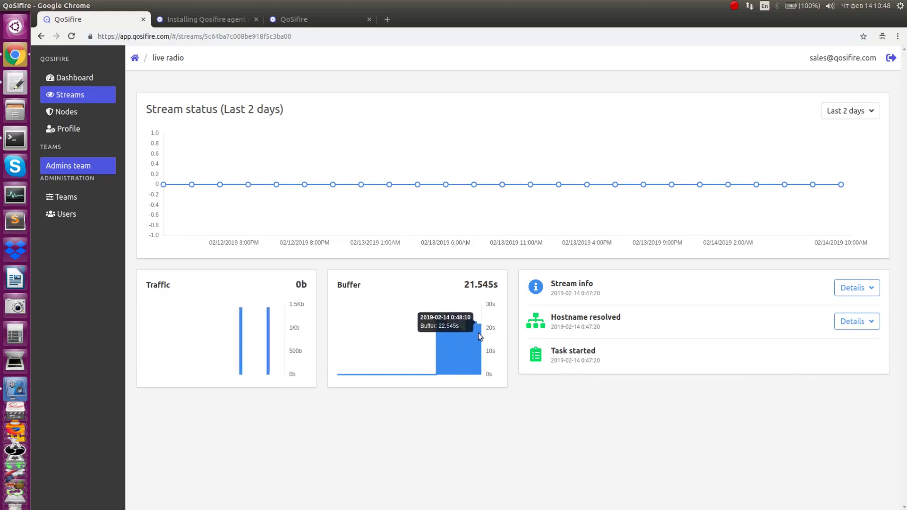
# Step: Return to the Ubuntu install article and go to the Qosifire help centre home
pyautogui.hotkey('ctrl', 'Tab')
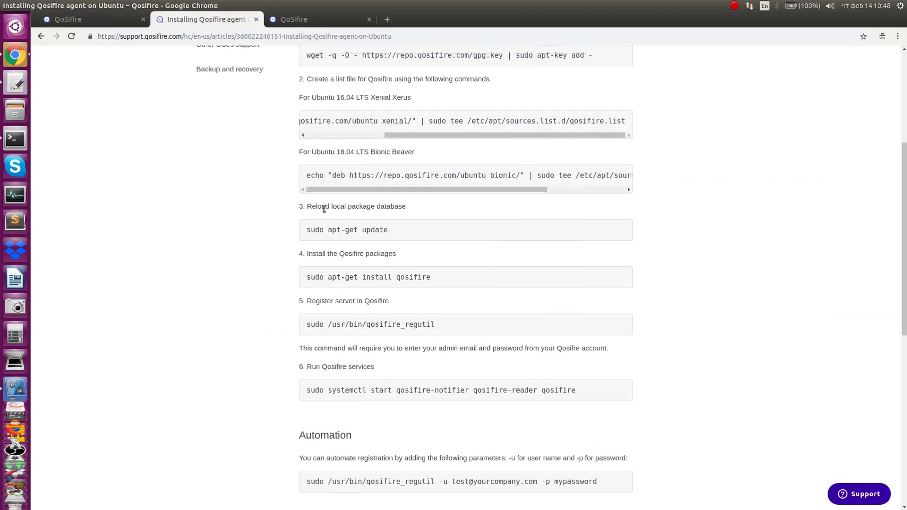
pyautogui.scroll(5, 325, 209)
pyautogui.click(205, 99)
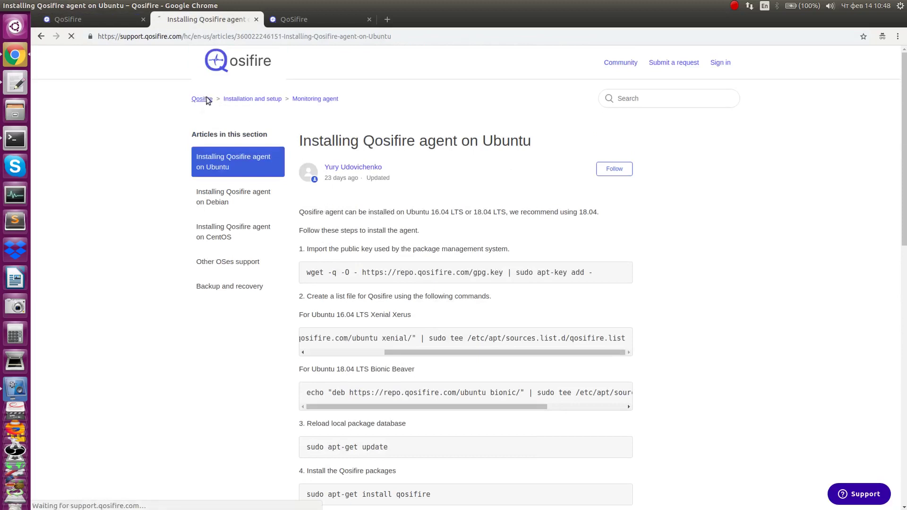